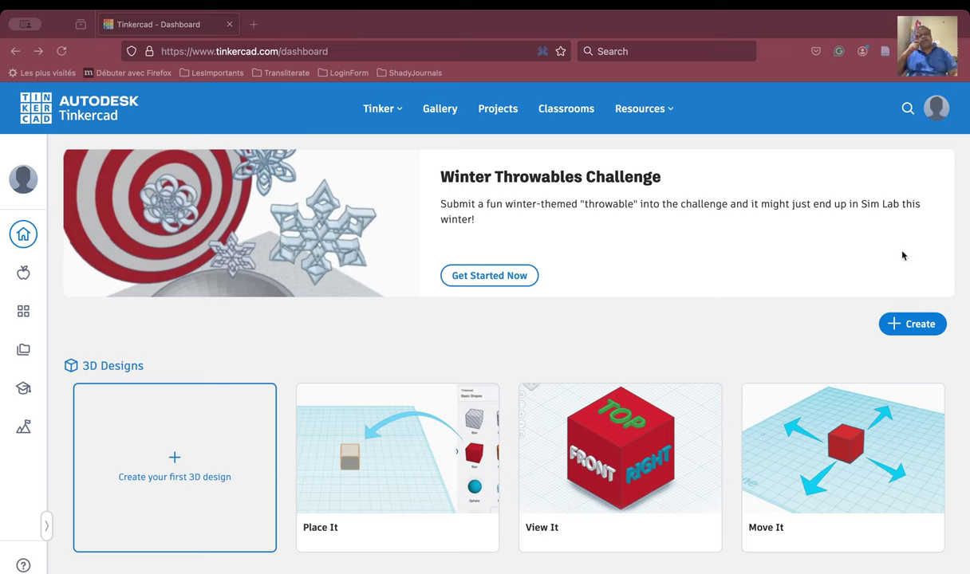
Step: Create a new Circuits design and place a small breadboard in the workspace
click(907, 326)
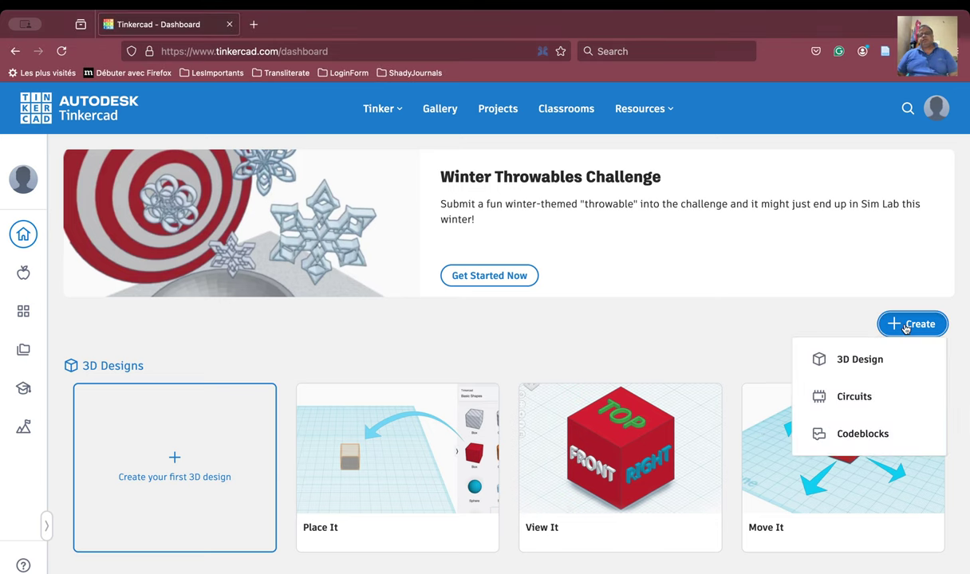
click(828, 410)
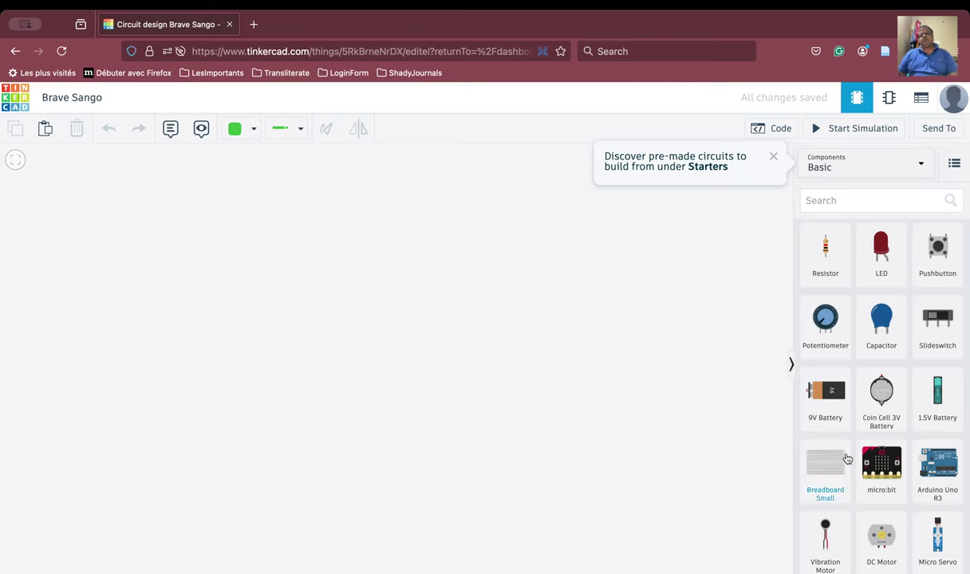
drag(825, 467, 253, 396)
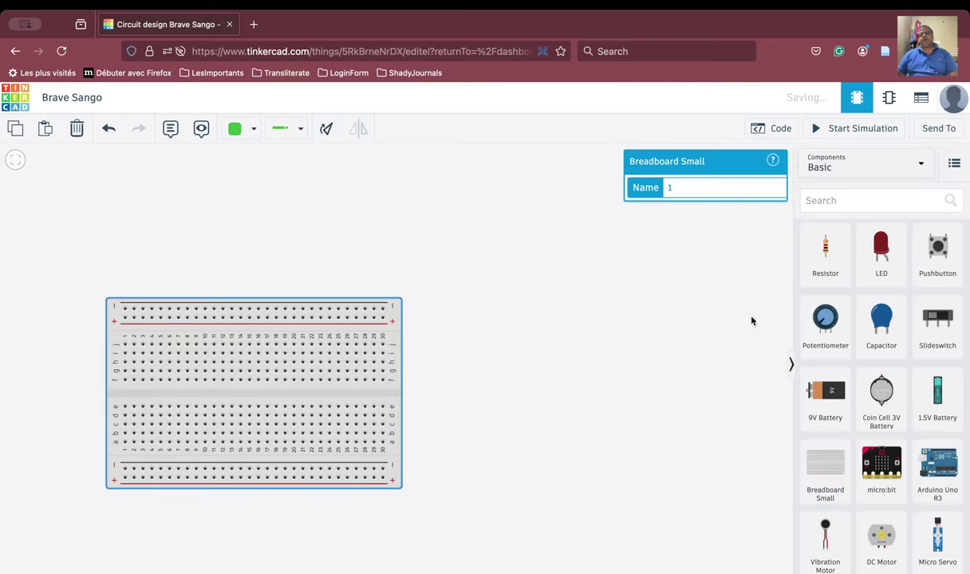
Step: Add a potentiometer, a 9V battery, a DC motor and a slideswitch beside the breadboard
drag(825, 319, 457, 358)
drag(834, 399, 464, 423)
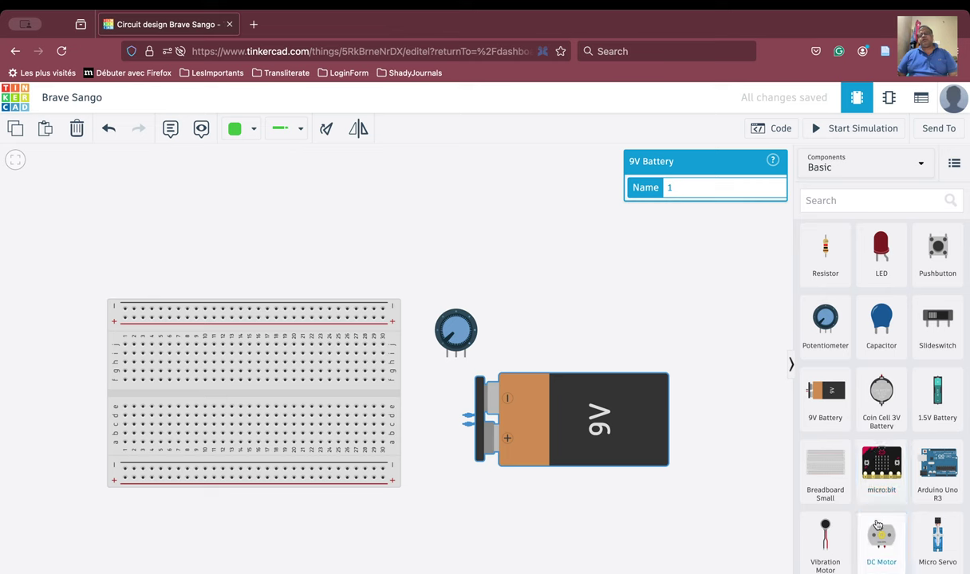
drag(878, 526, 445, 290)
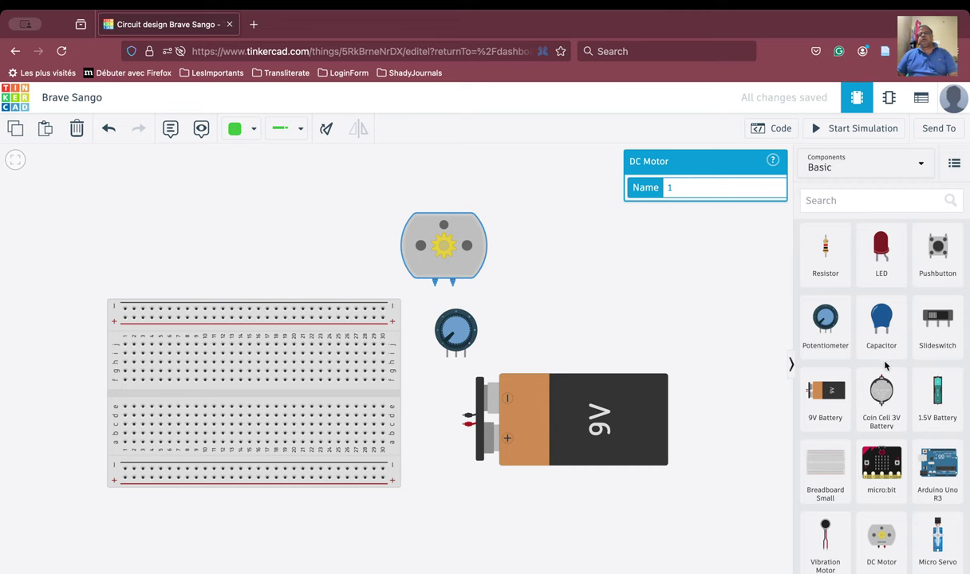
drag(937, 319, 528, 334)
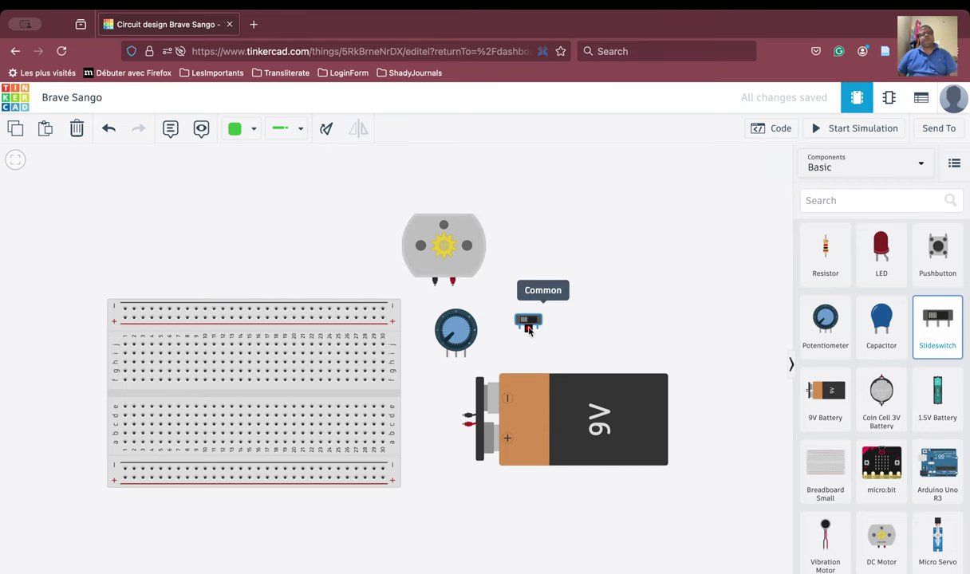
click(516, 336)
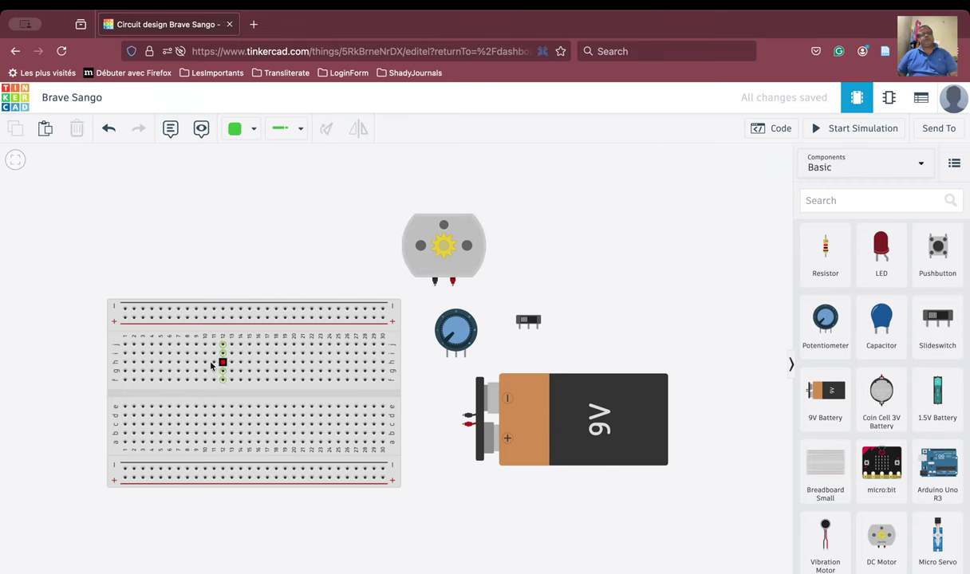
Step: Seat the DC motor on the breadboard with its terminals in holes j6 and j8
scroll(170, 316, up, 6)
scroll(172, 319, down, 6)
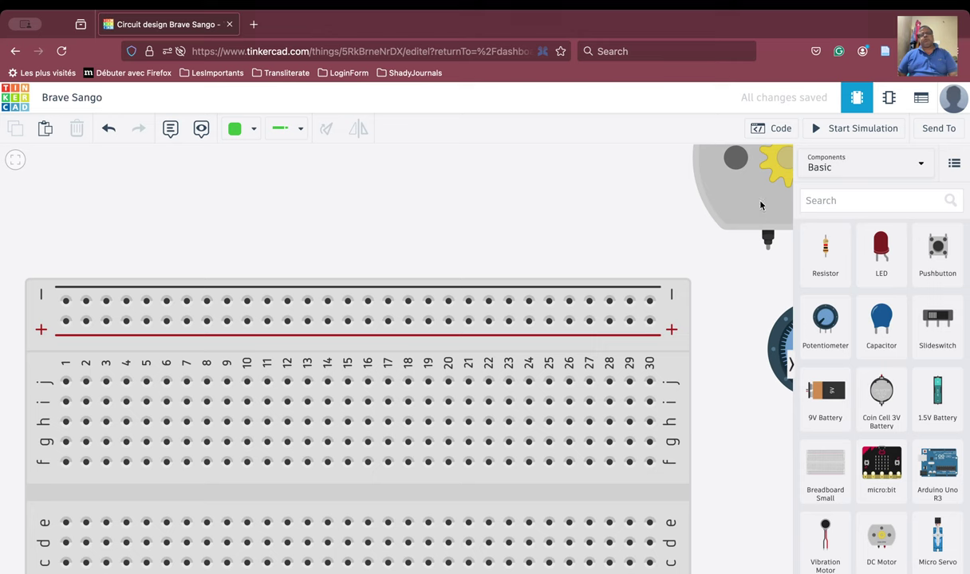
drag(758, 208, 355, 265)
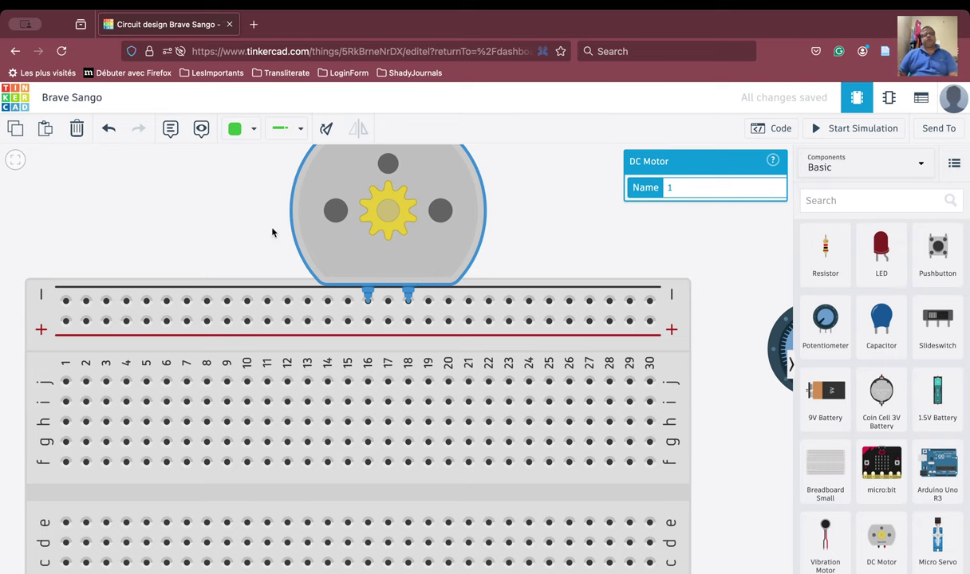
scroll(262, 211, down, 5)
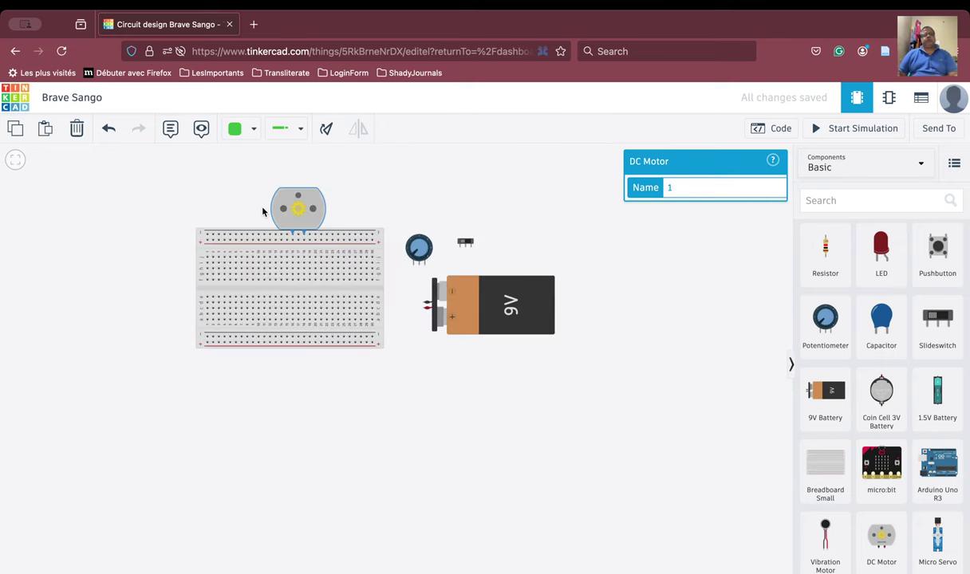
scroll(262, 212, up, 8)
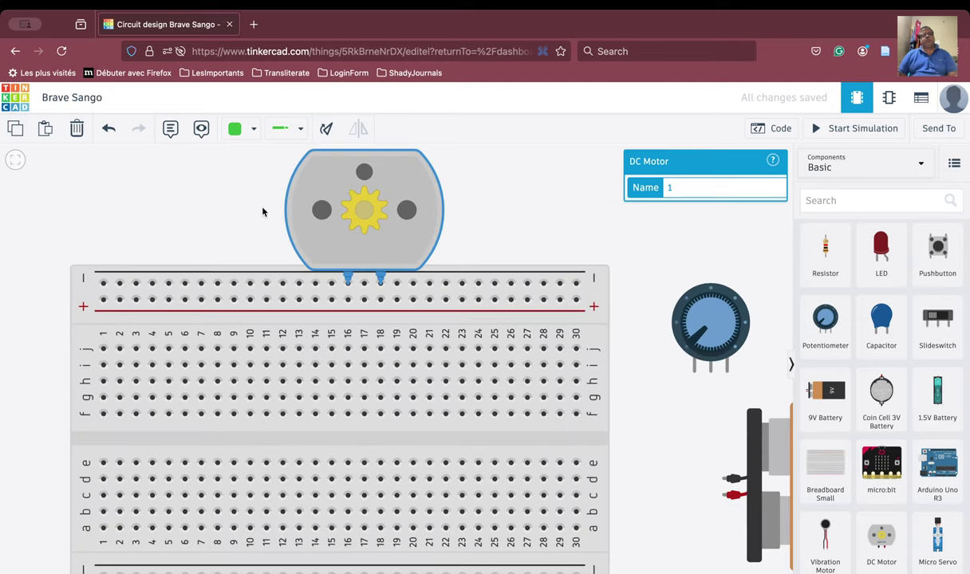
drag(361, 206, 206, 266)
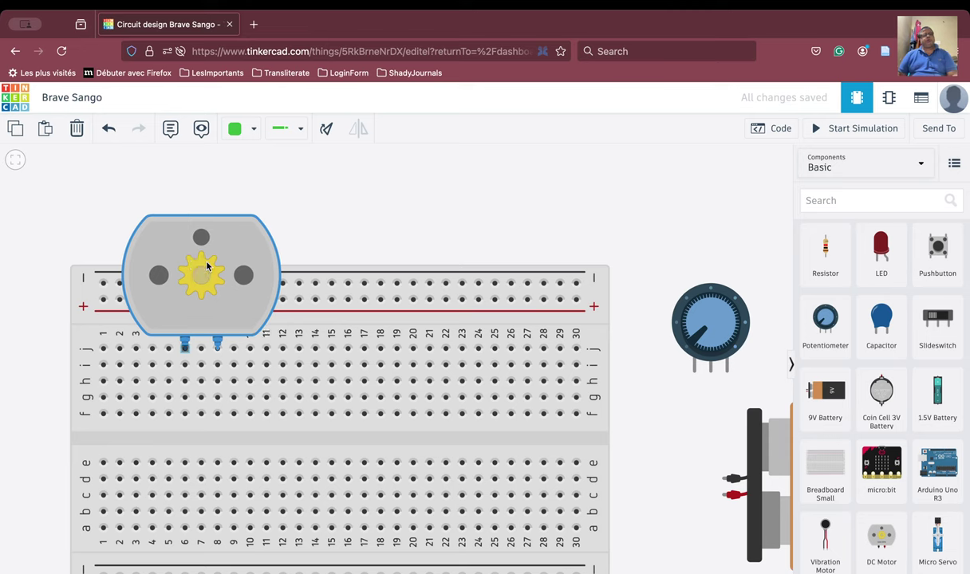
click(680, 418)
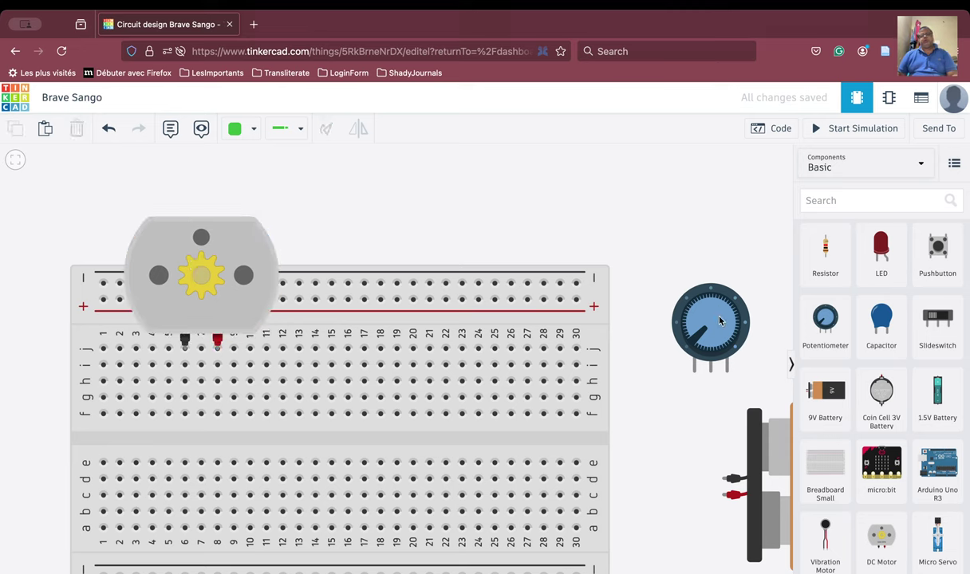
Step: Seat the potentiometer in holes j13 to j15 and the slideswitch in holes j20 to j22 of the breadboard
drag(719, 320, 325, 293)
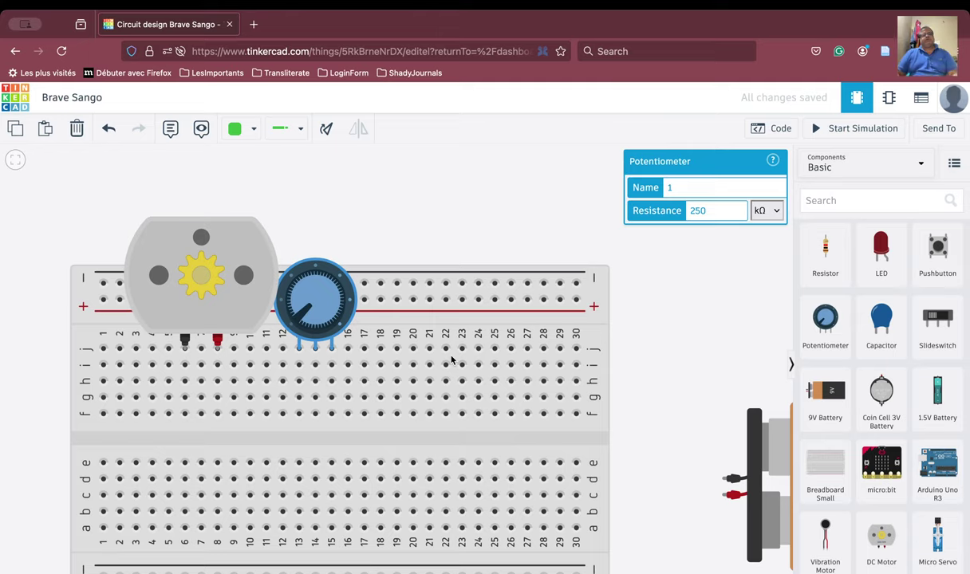
drag(648, 336, 589, 319)
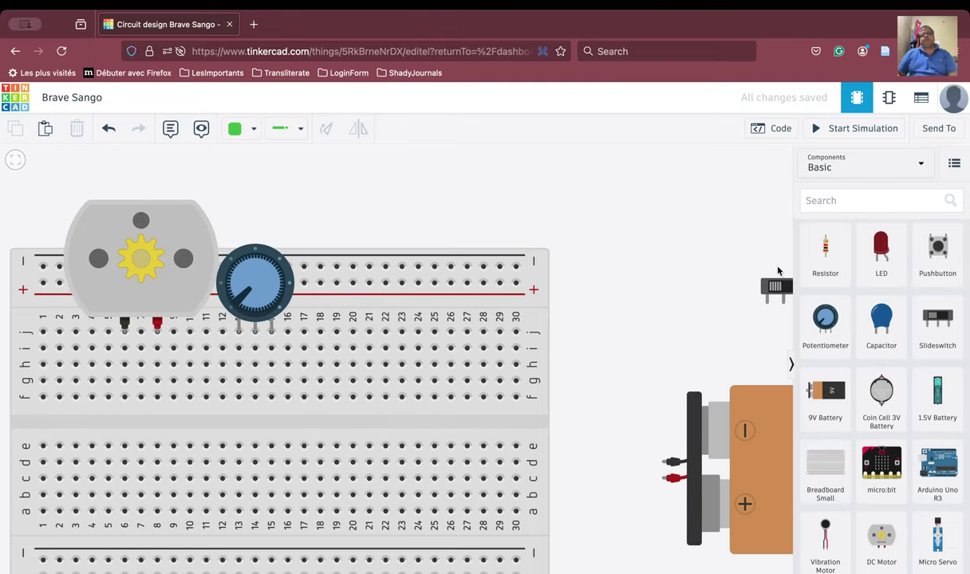
drag(786, 287, 320, 269)
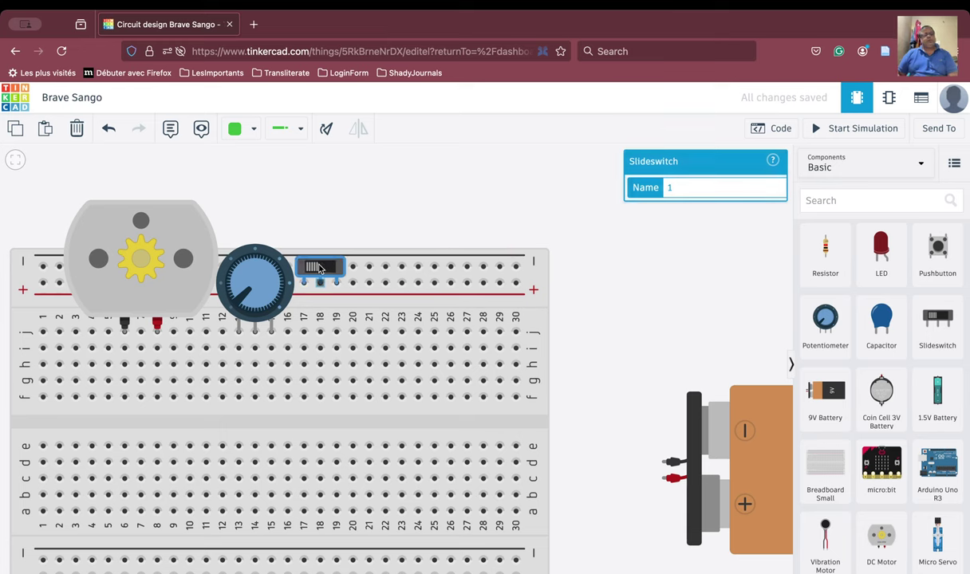
drag(326, 276, 372, 312)
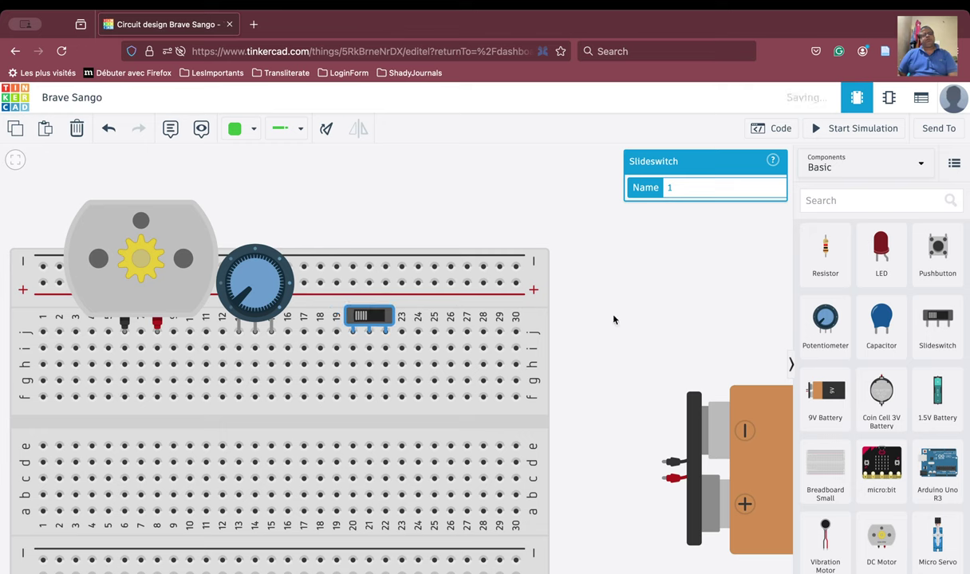
click(628, 316)
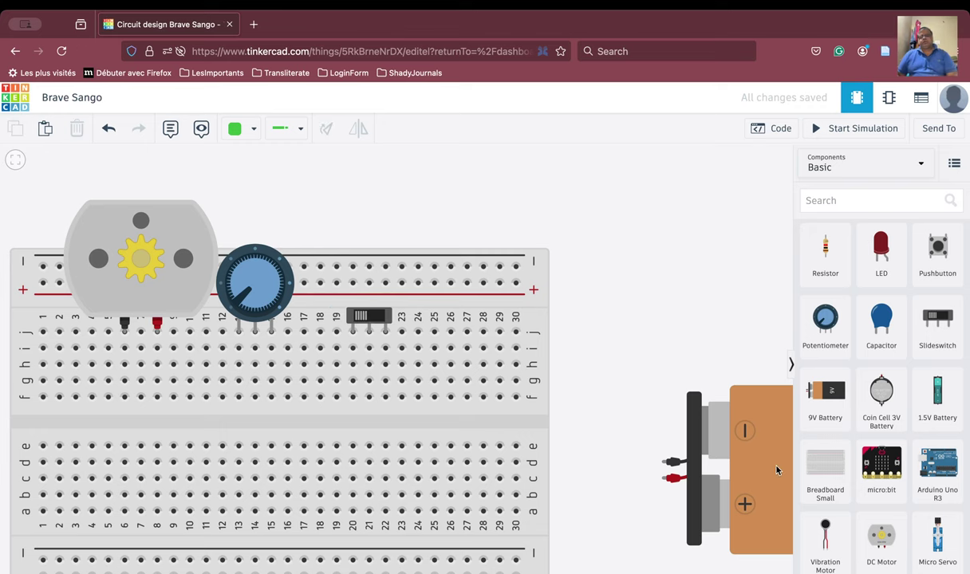
Step: Move the 9V battery up beside the breadboard and wire its negative terminal to the upper negative rail at column 30, with a squared bend
drag(777, 468, 719, 324)
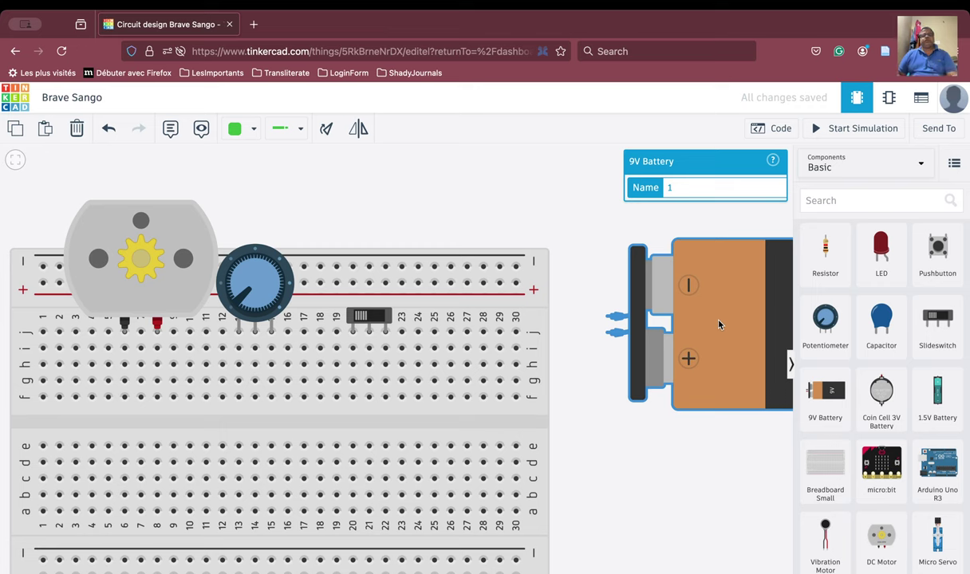
click(615, 418)
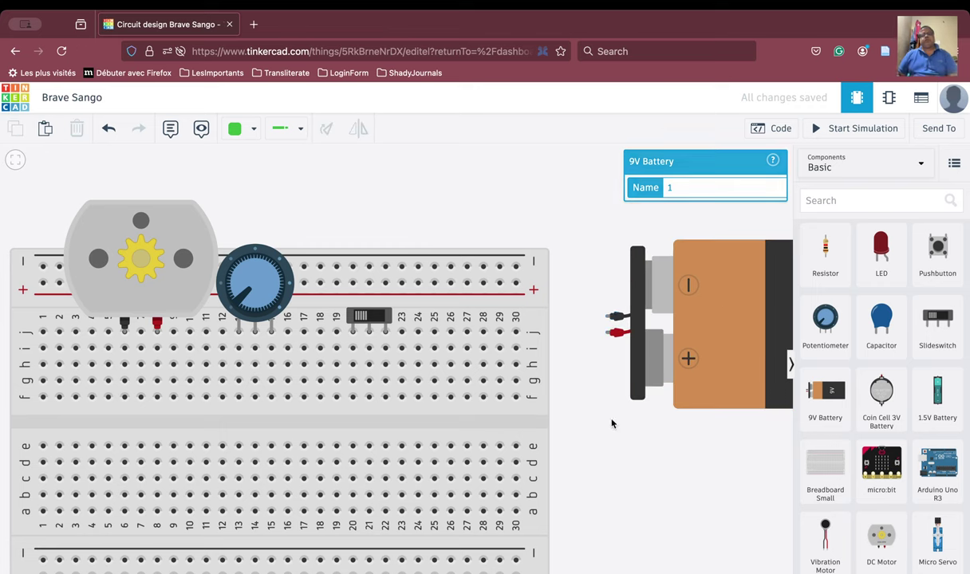
click(607, 316)
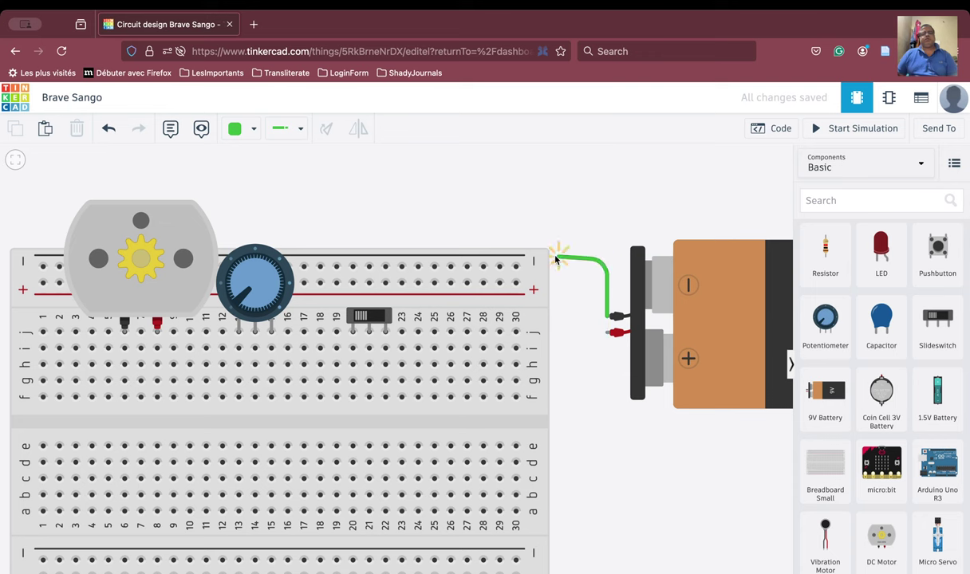
click(515, 267)
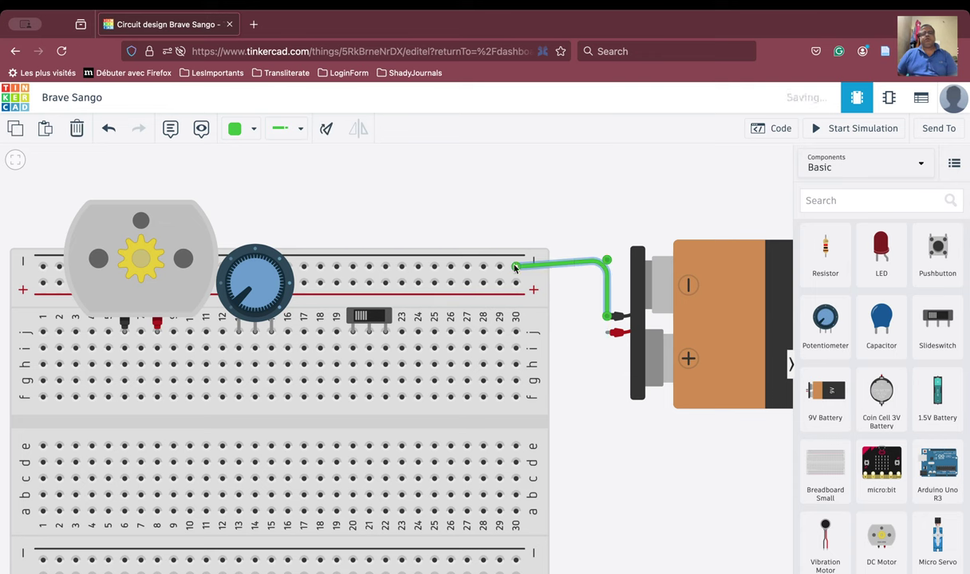
drag(611, 263, 610, 268)
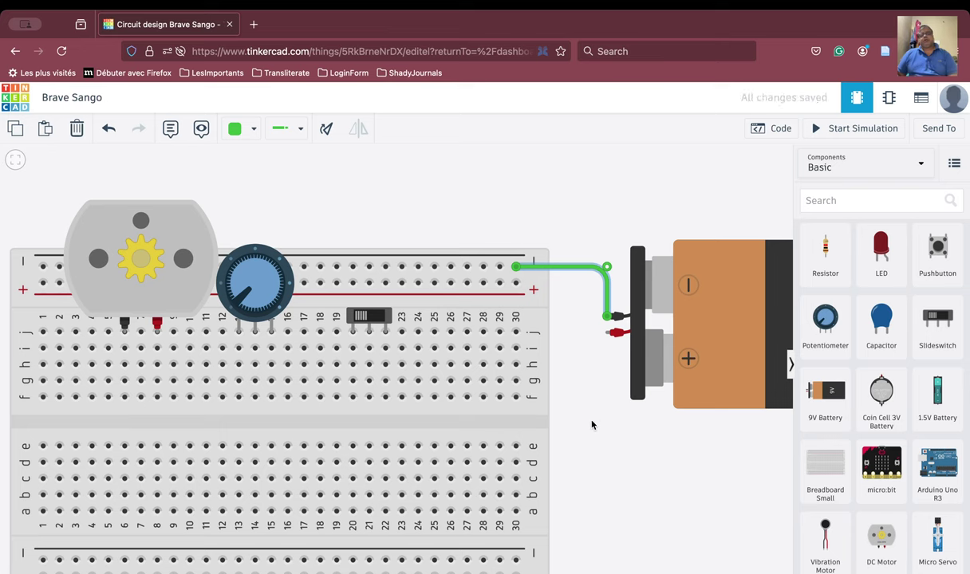
click(590, 421)
Step: Wire the battery's positive terminal to the upper positive rail at column 30, routing it with two bends
click(615, 332)
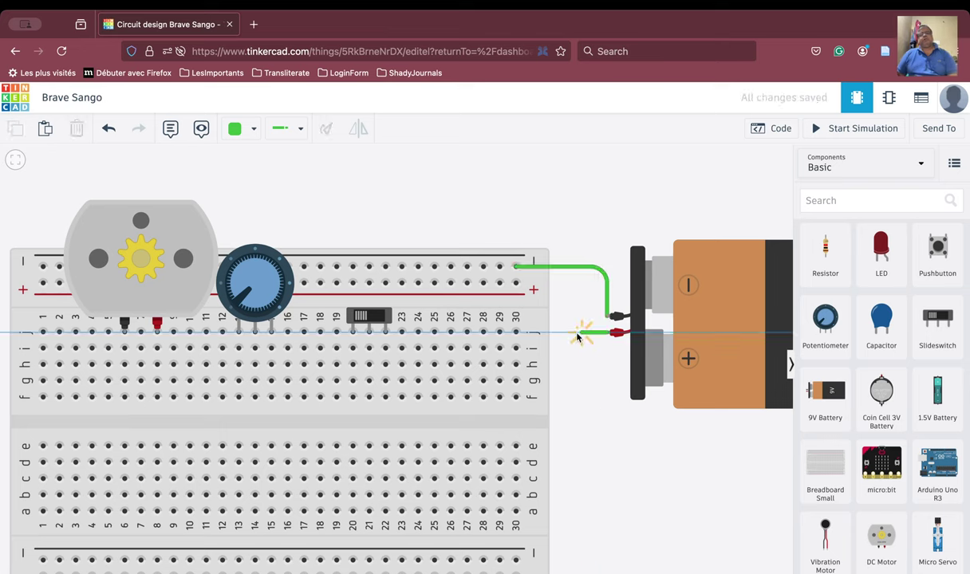
click(569, 331)
click(569, 283)
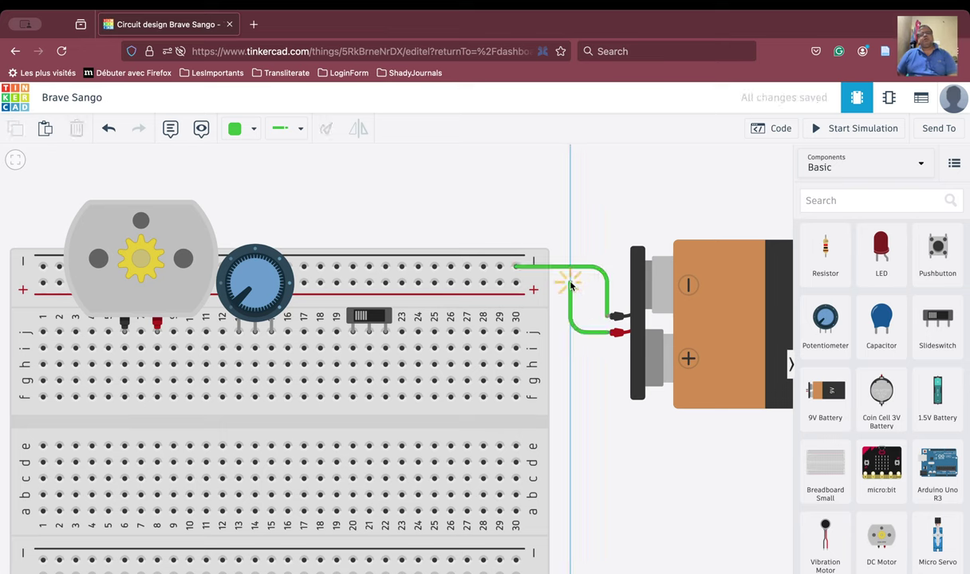
click(516, 283)
click(594, 448)
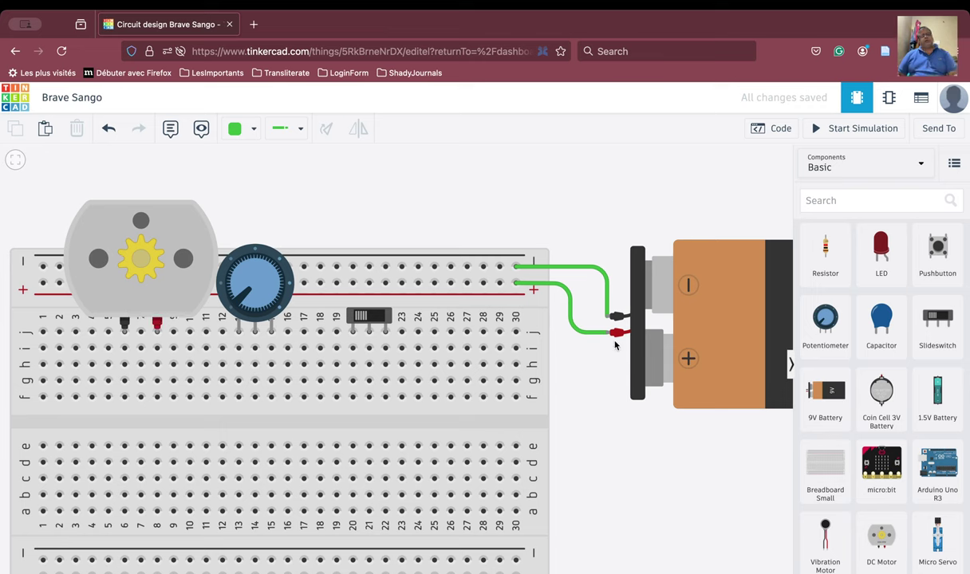
Step: Wire the motor's red terminal column to the potentiometer from i8 to i13, and the potentiometer's wiper to the slideswitch from i14 to i20
click(157, 349)
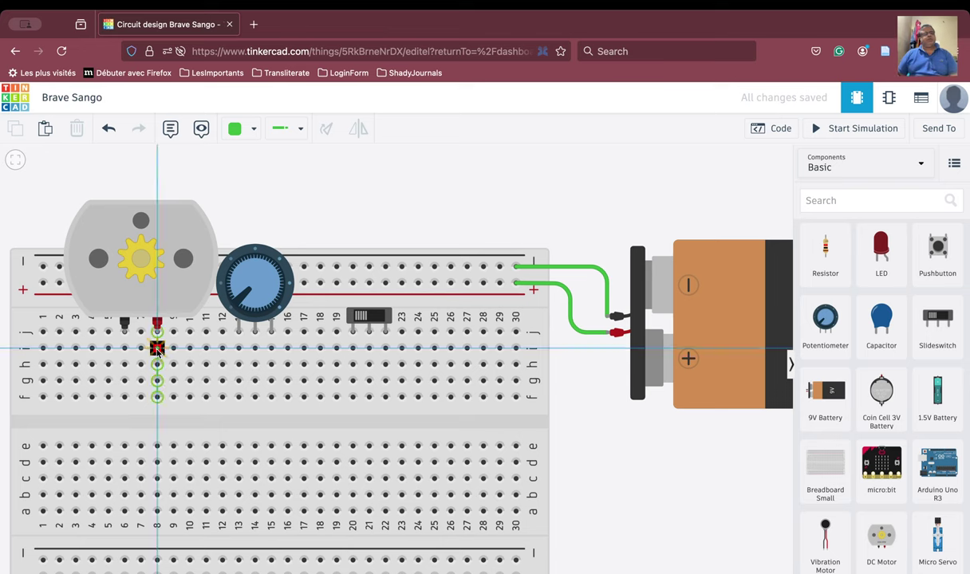
click(239, 348)
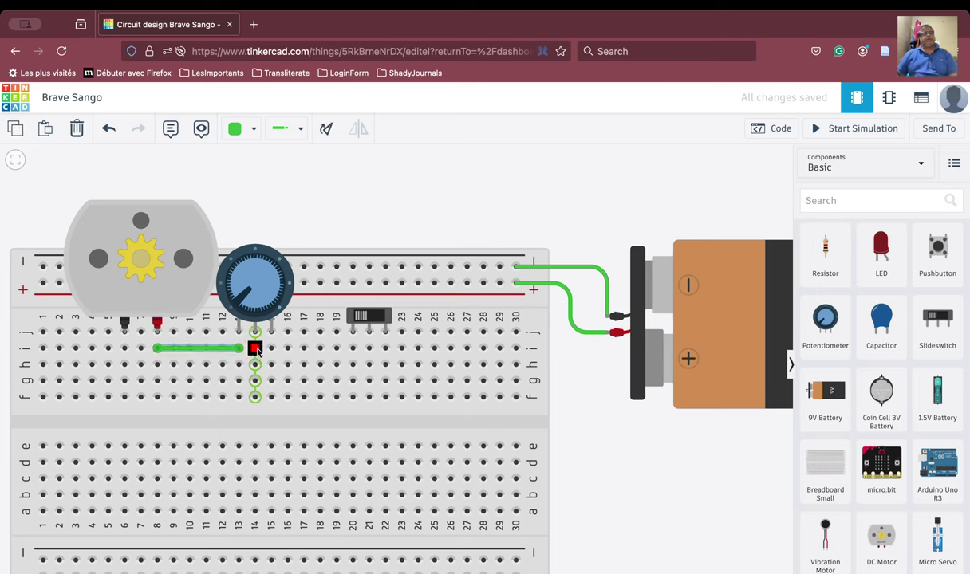
click(255, 349)
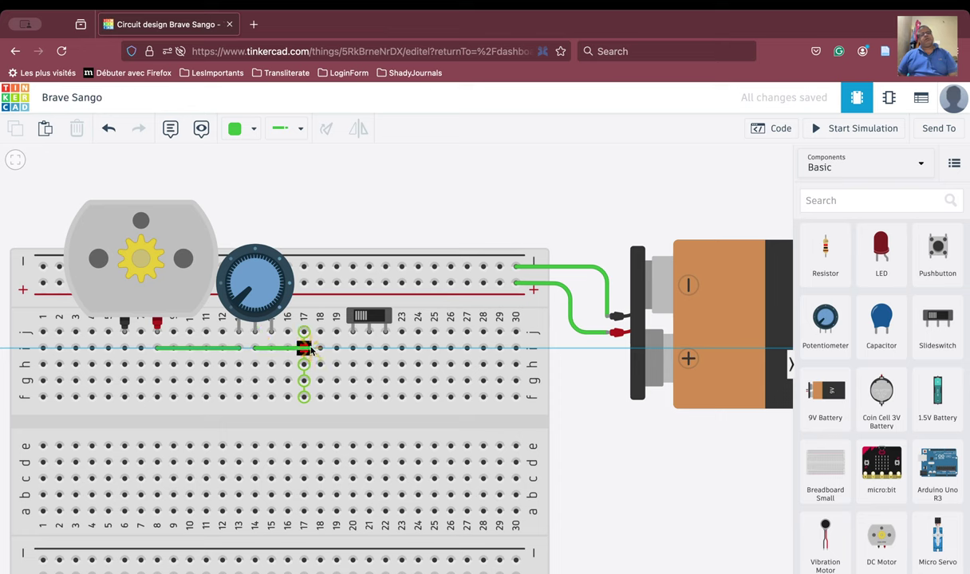
click(352, 348)
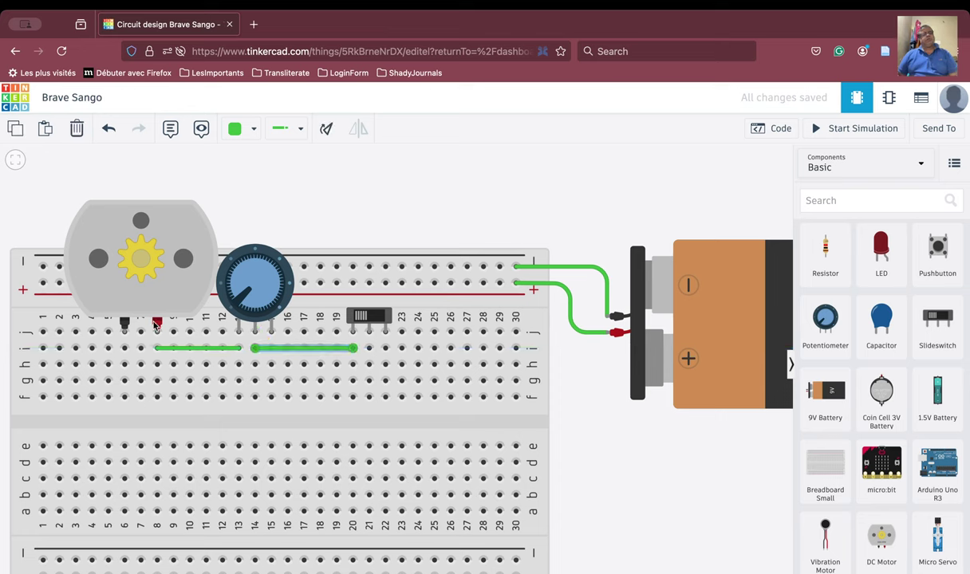
click(199, 351)
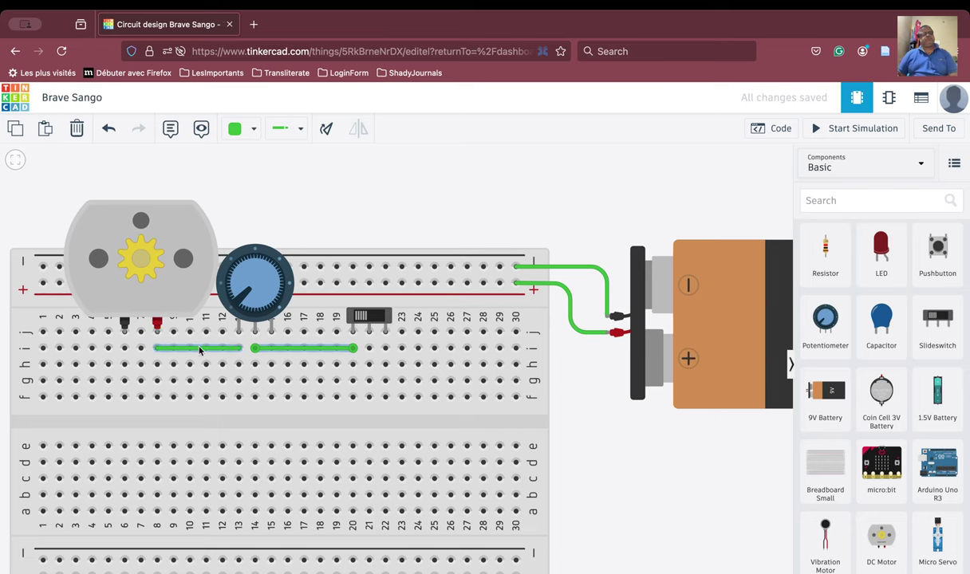
click(238, 347)
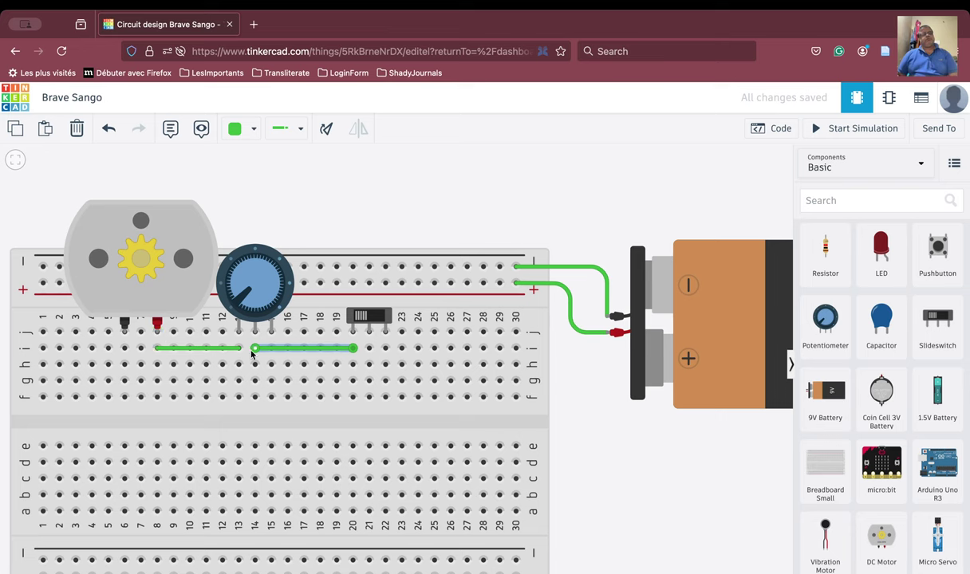
Step: Connect the slideswitch's common pin to the upper positive rail with wires from i21 to i25 and from j25 to the rail
click(369, 349)
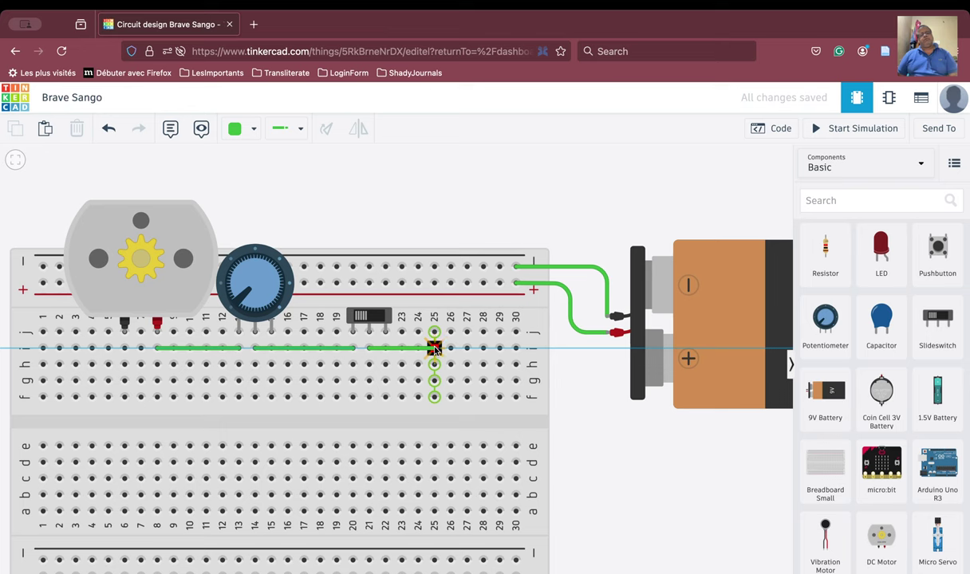
click(434, 349)
click(436, 332)
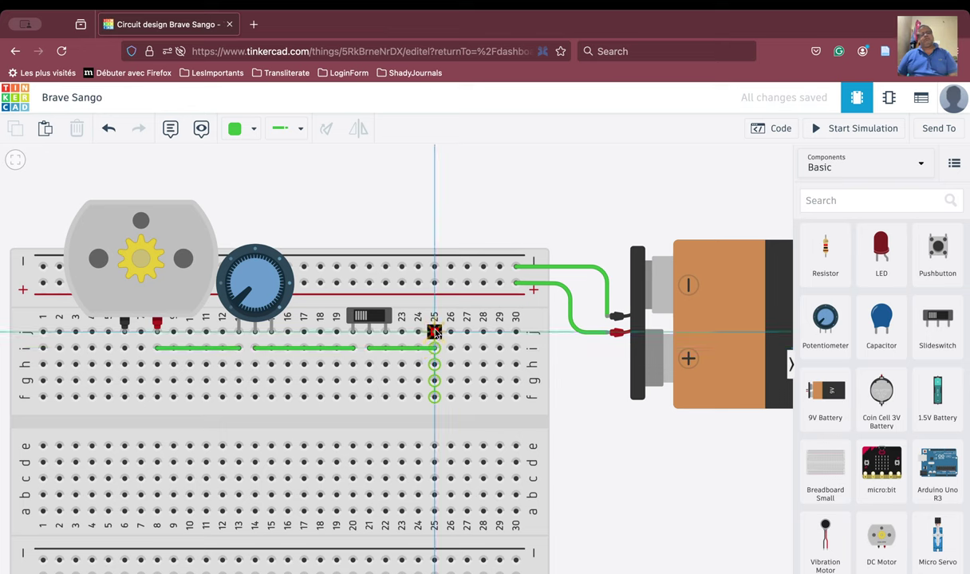
click(435, 283)
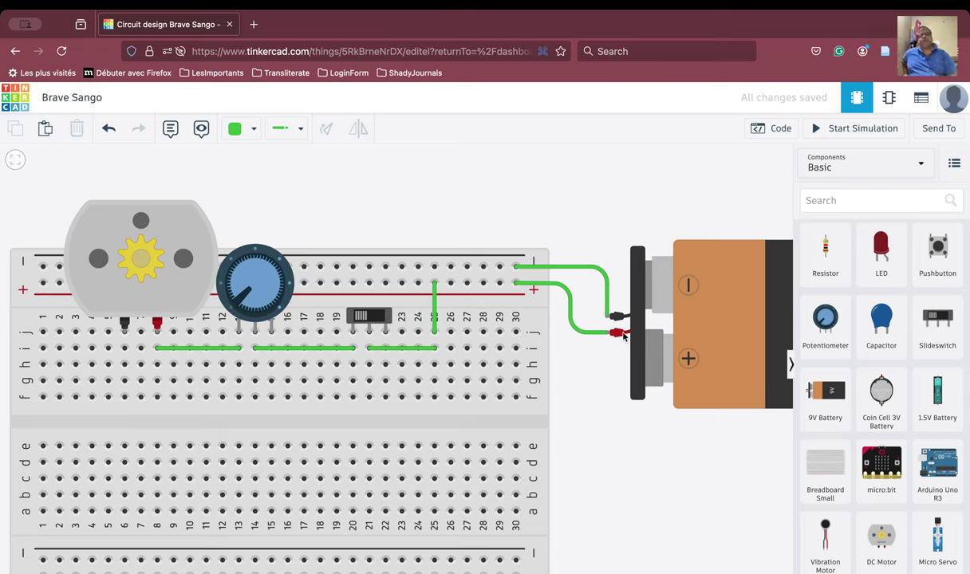
click(548, 287)
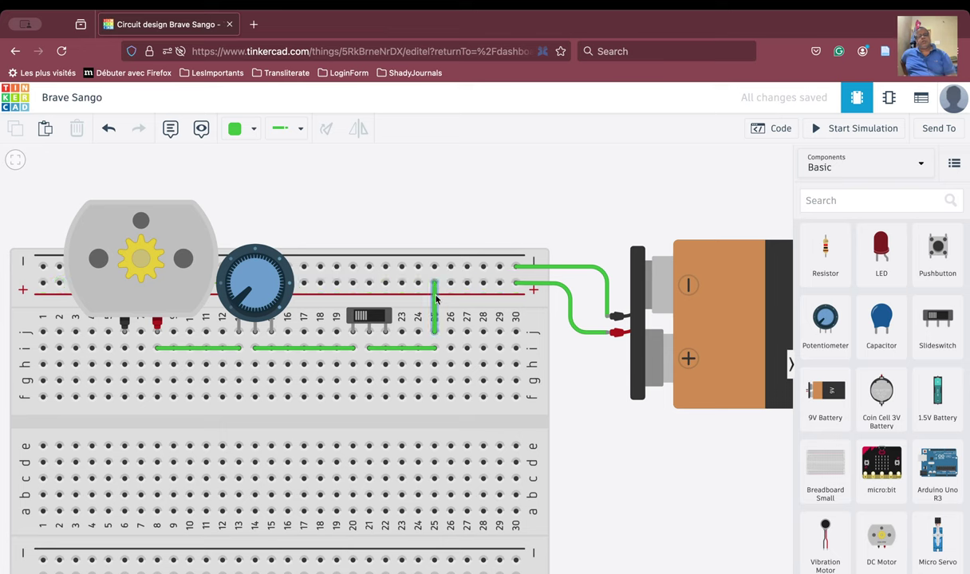
drag(434, 332, 370, 349)
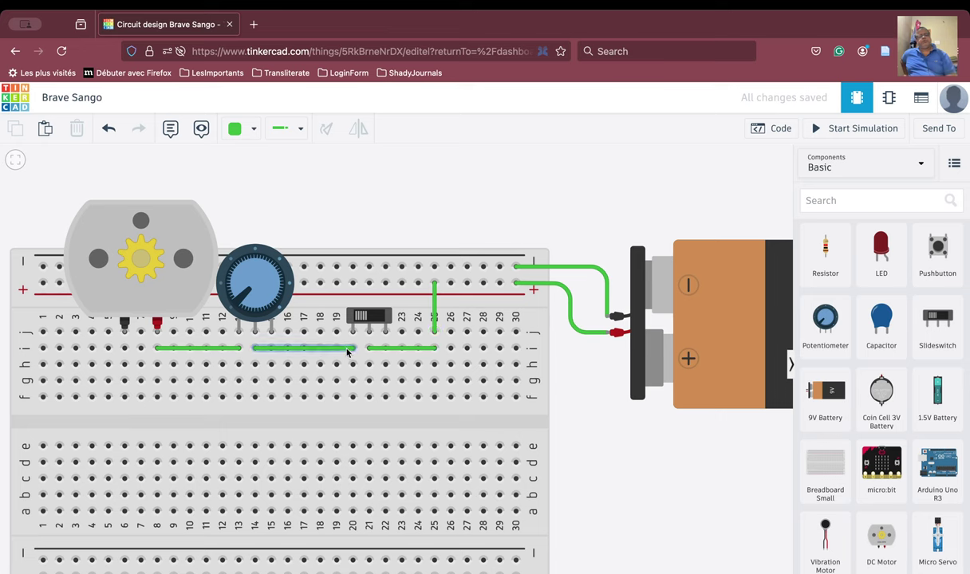
drag(254, 349, 256, 335)
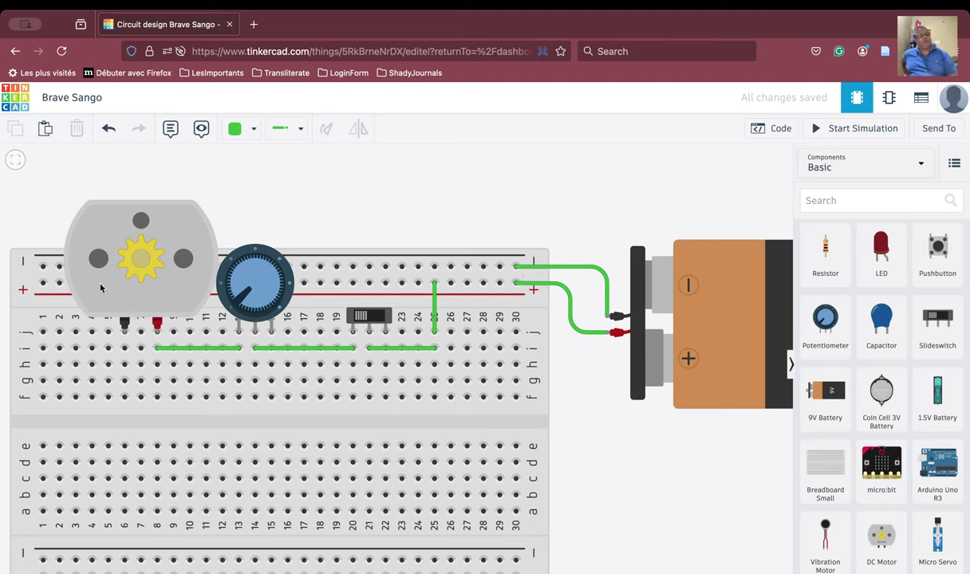
Step: Connect the motor's black terminal to the upper negative rail with wires from i6 to i1 and from j1 to the rail at column 1
click(125, 349)
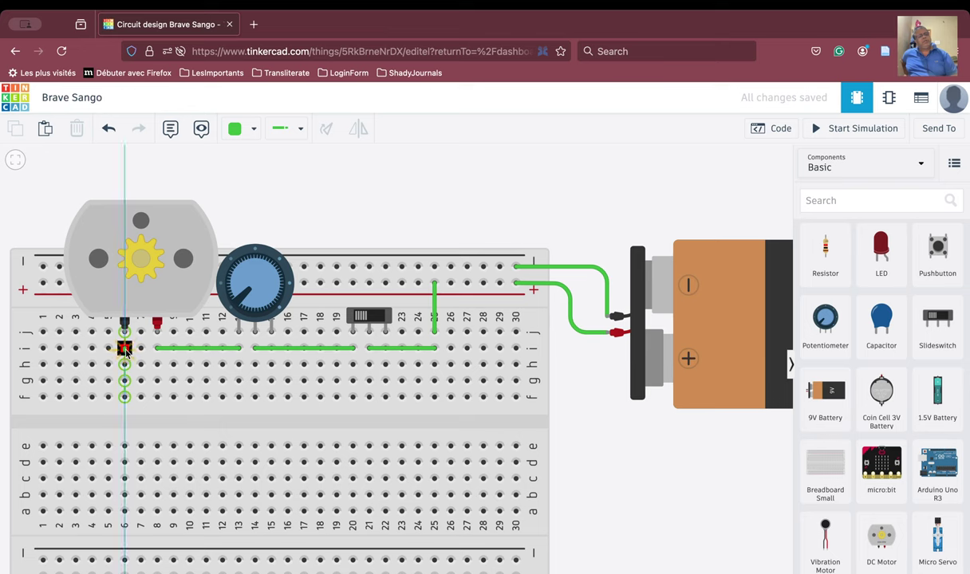
click(43, 348)
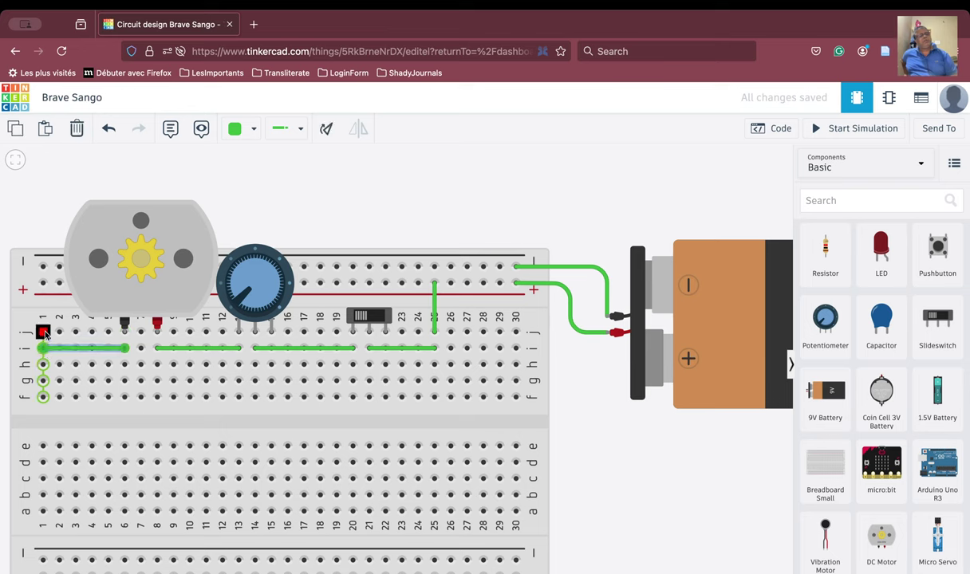
click(43, 332)
click(44, 266)
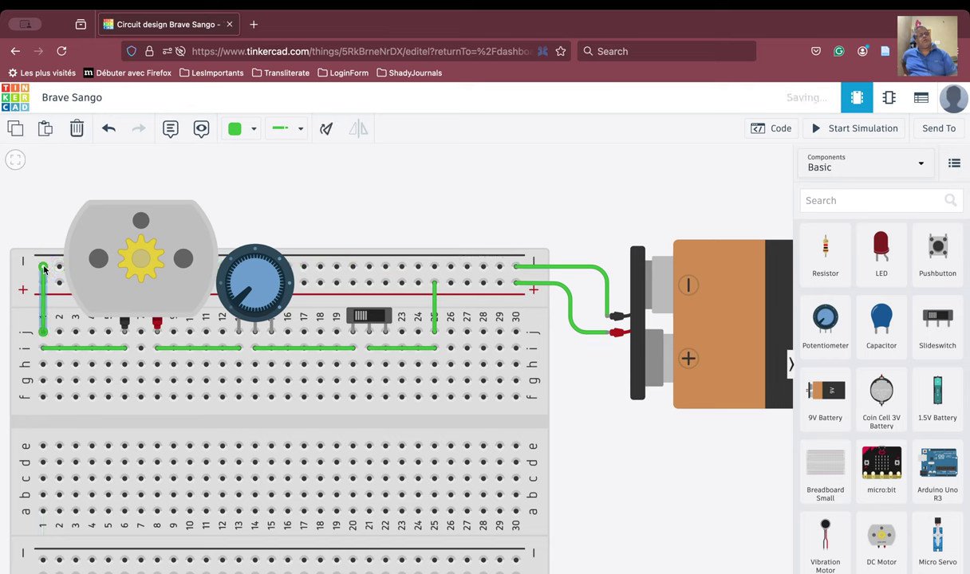
click(518, 269)
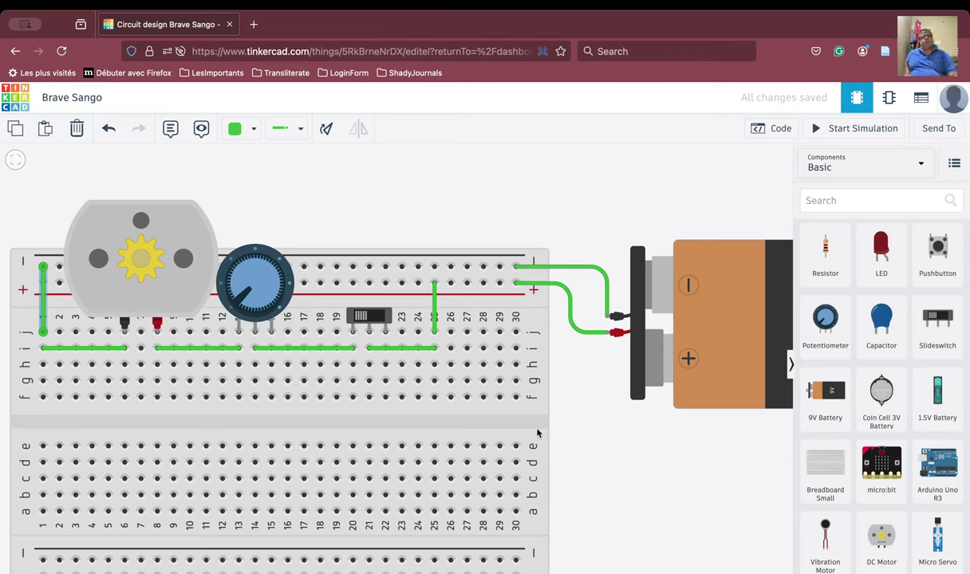
click(605, 472)
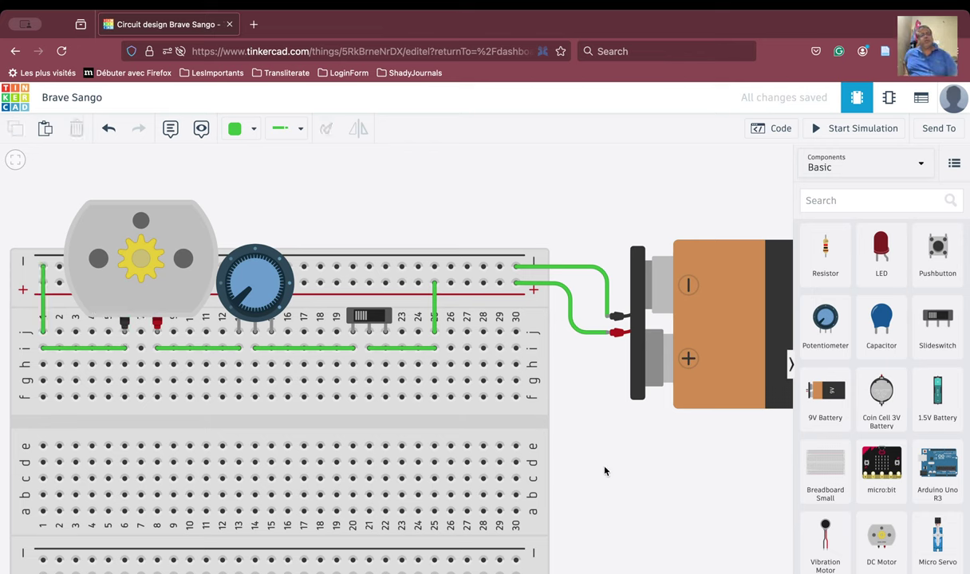
Step: Simulate the circuit, turn the potentiometer knob to about mid-range and back to its starting position while checking the motor speed, and stop the simulation
click(847, 130)
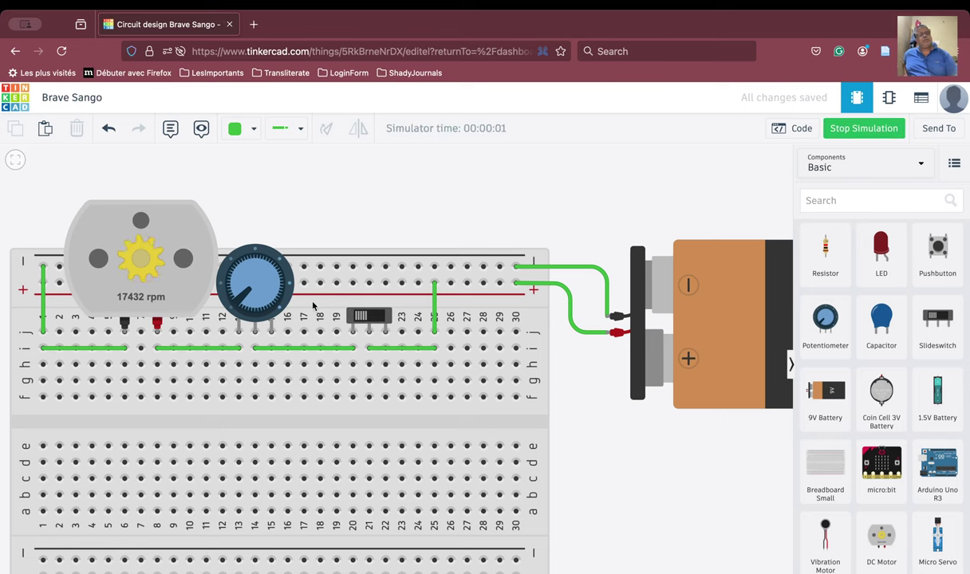
click(236, 310)
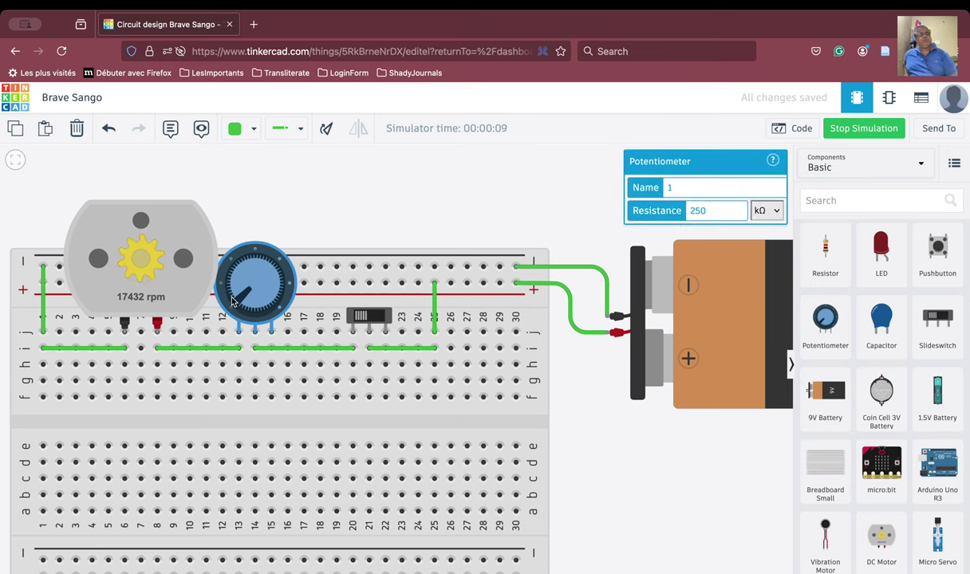
drag(229, 285, 251, 267)
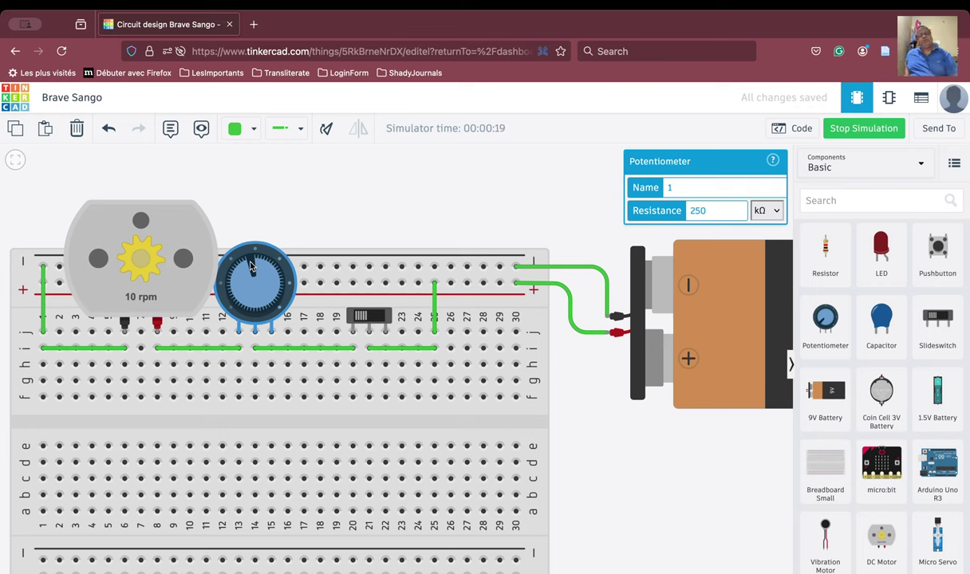
click(249, 307)
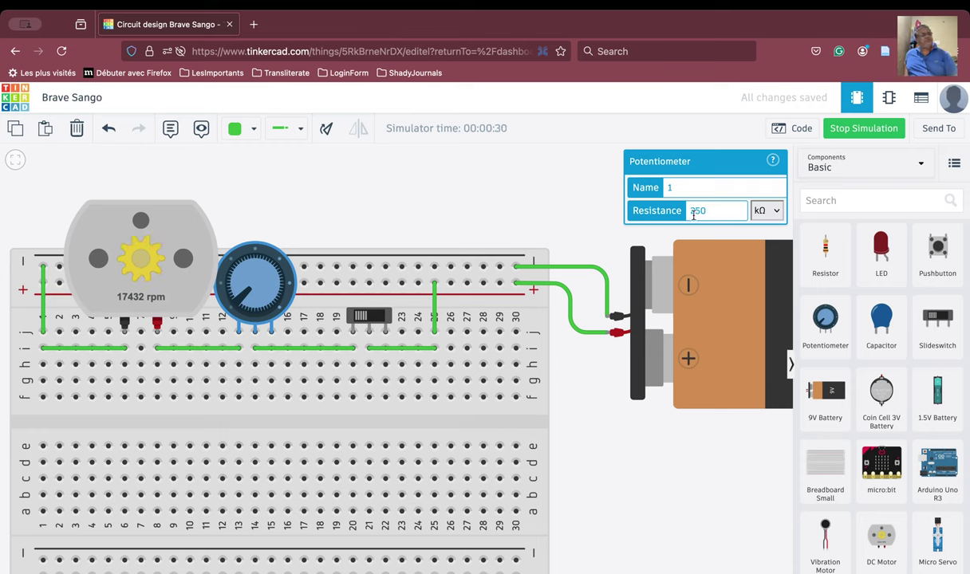
click(864, 130)
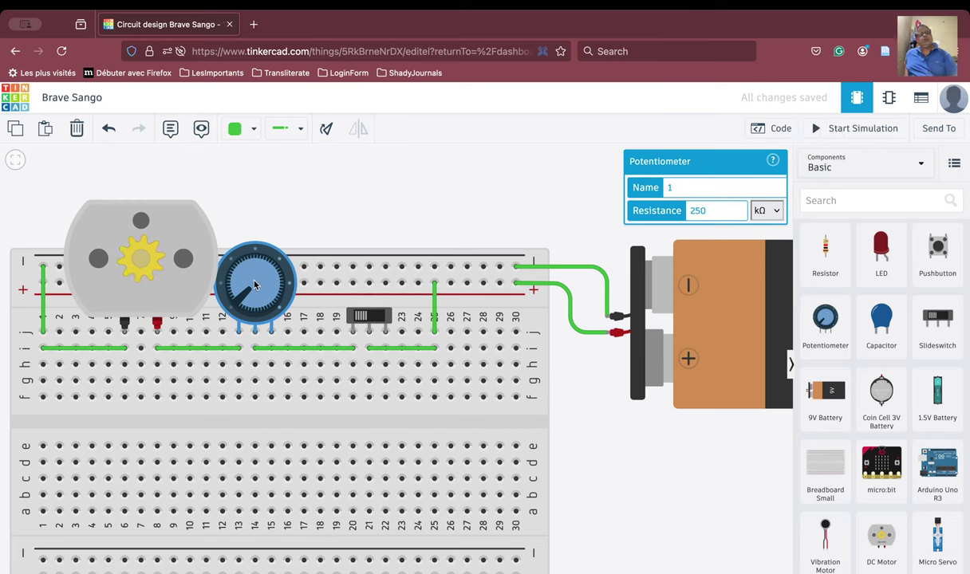
Step: Set the potentiometer's resistance to 10 kΩ and deselect it
double_click(725, 209)
text(10)
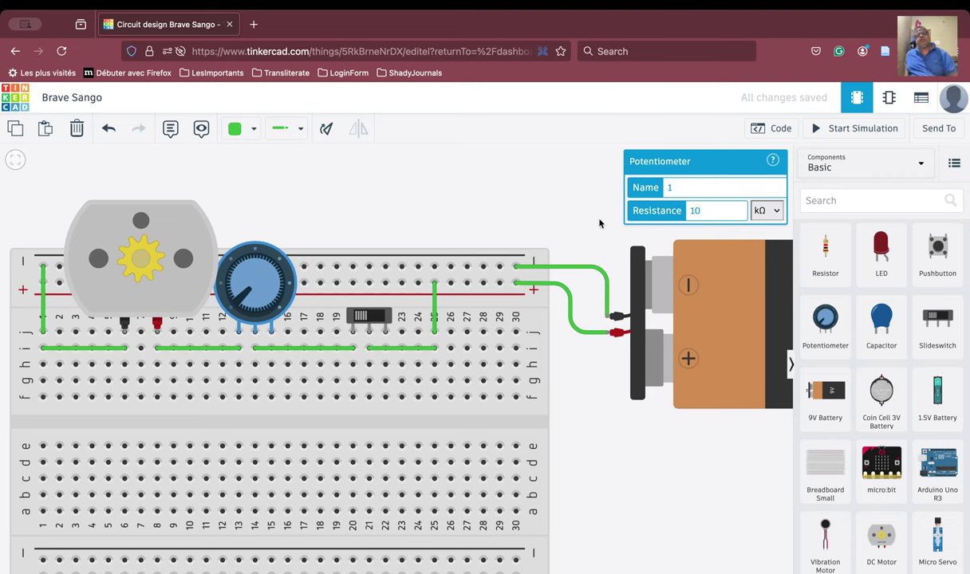
click(600, 188)
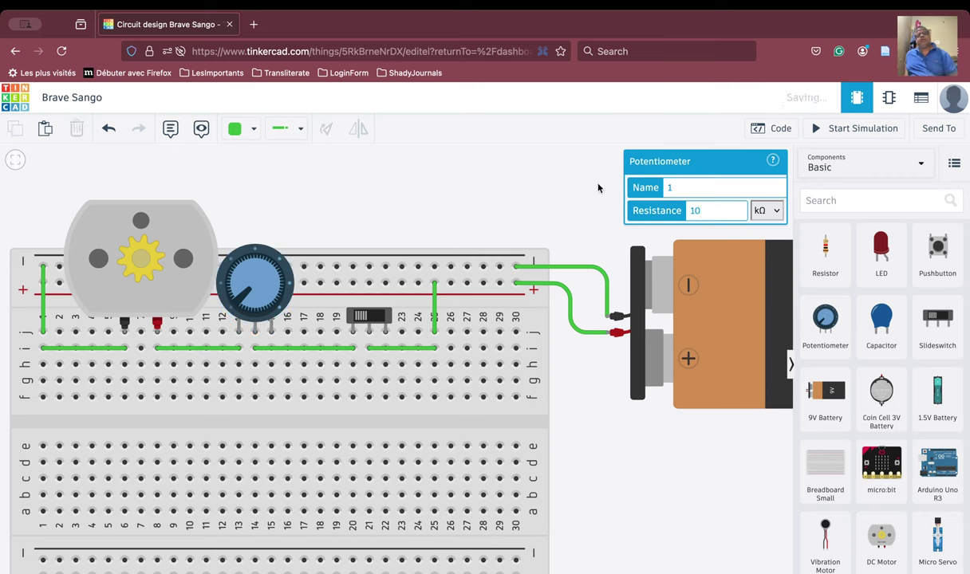
Step: Simulate the circuit again, turn the potentiometer knob through mid-range to near its far end to check the motor speed, and stop the simulation
click(843, 130)
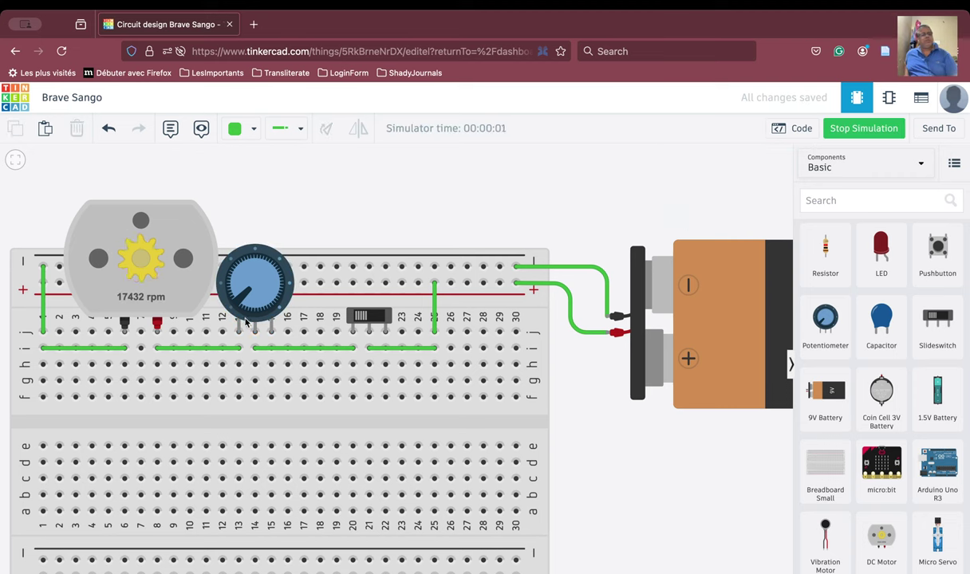
click(255, 262)
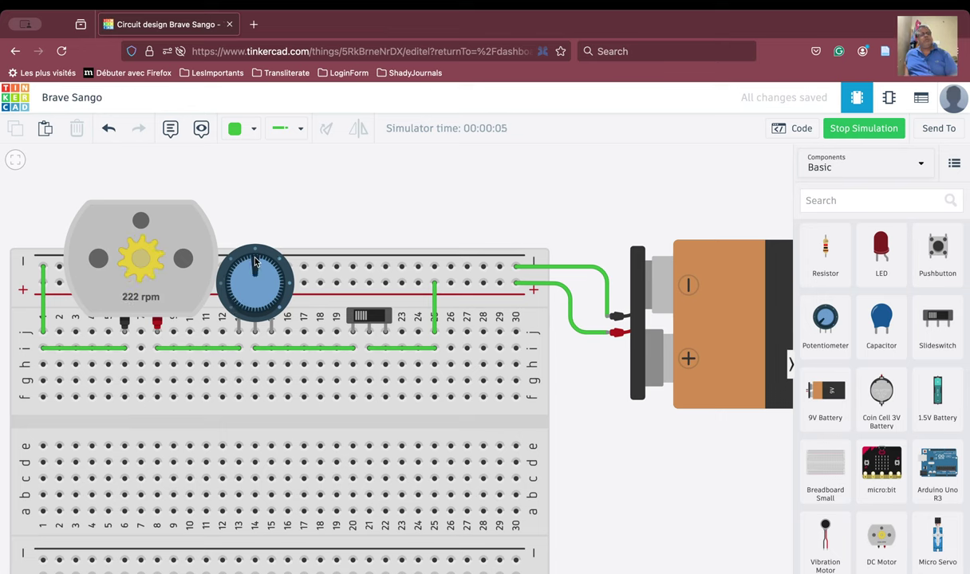
click(273, 306)
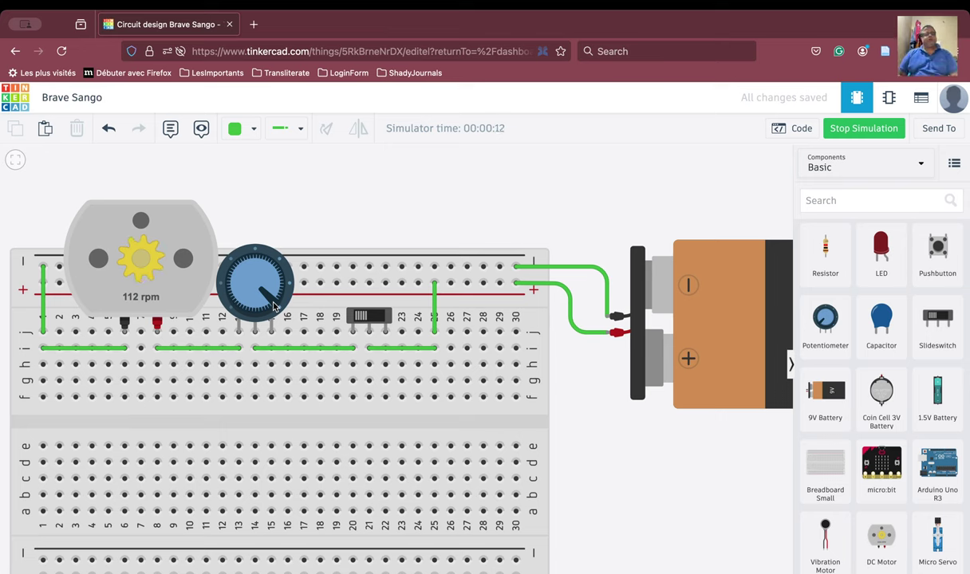
mouse_move(273, 306)
mouse_down()
mouse_move(266, 271)
mouse_move(242, 266)
mouse_move(230, 291)
mouse_move(233, 271)
mouse_move(262, 263)
mouse_move(277, 307)
mouse_up()
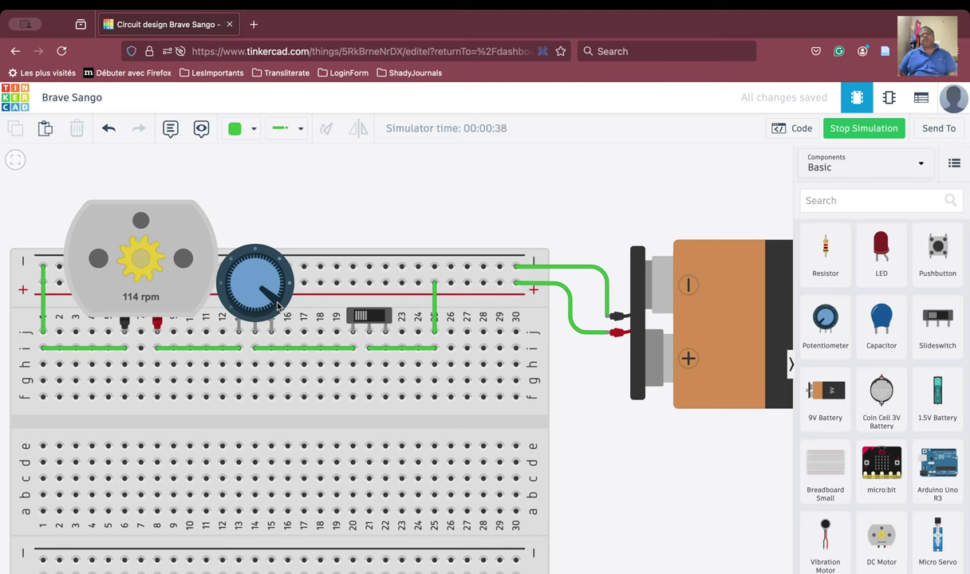
click(873, 133)
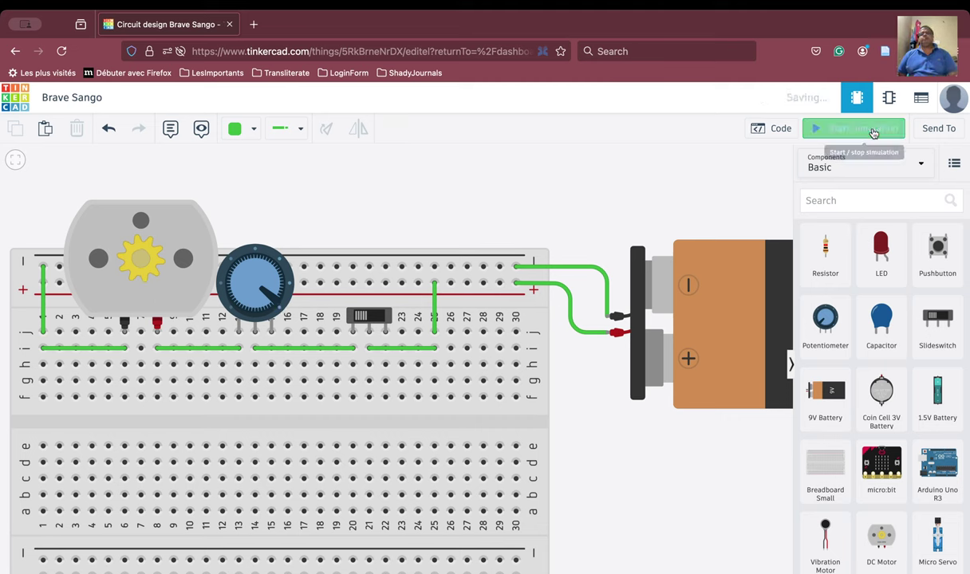